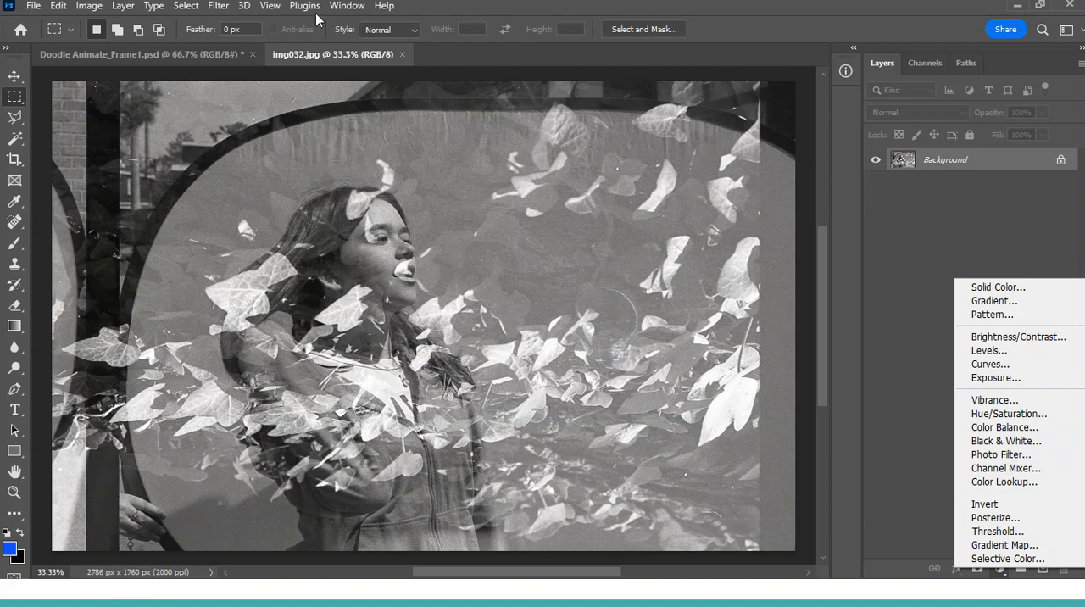
{"action": "left_click", "coordinate": [346, 5]}
{"action": "left_click", "coordinate": [347, 5]}
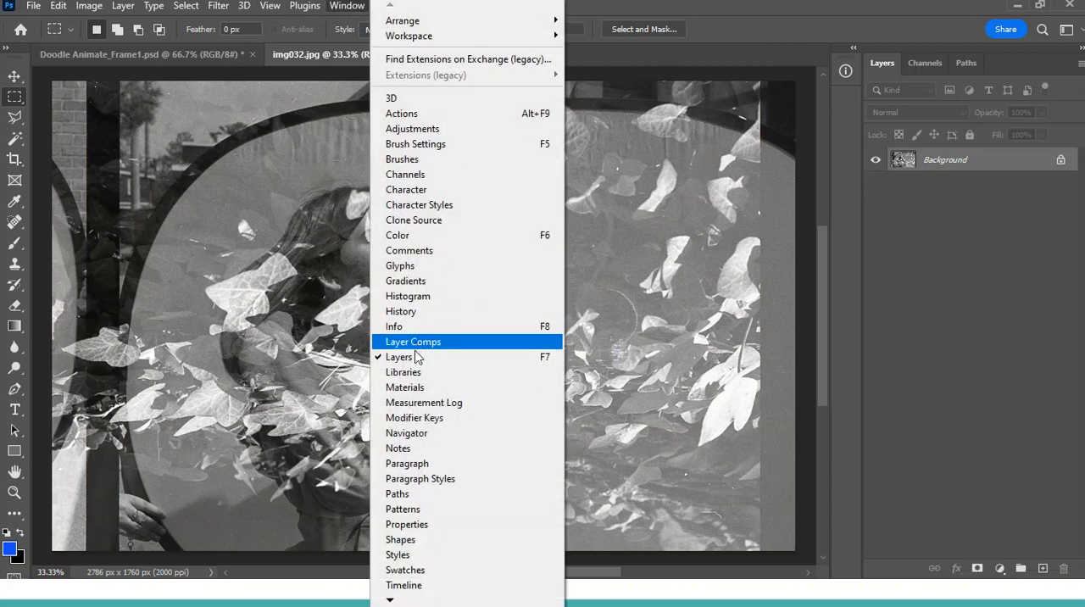
{"action": "left_click", "coordinate": [904, 343]}
Add a Gradient Map adjustment layer and apply the black-to-white gradient from the Basics presets.
{"action": "left_click", "coordinate": [1000, 568]}
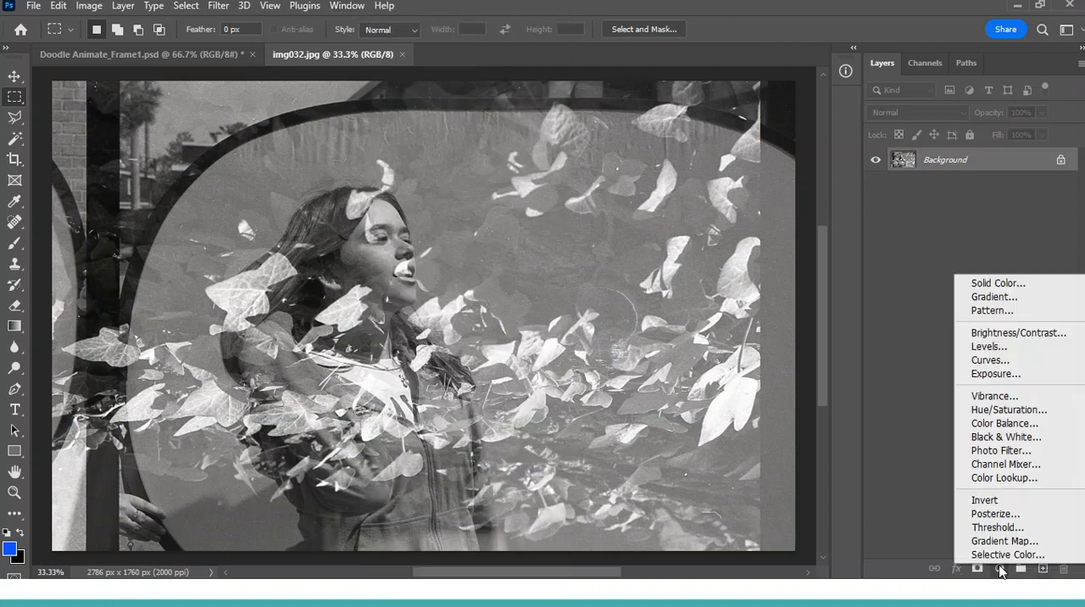
{"action": "left_click", "coordinate": [1022, 537]}
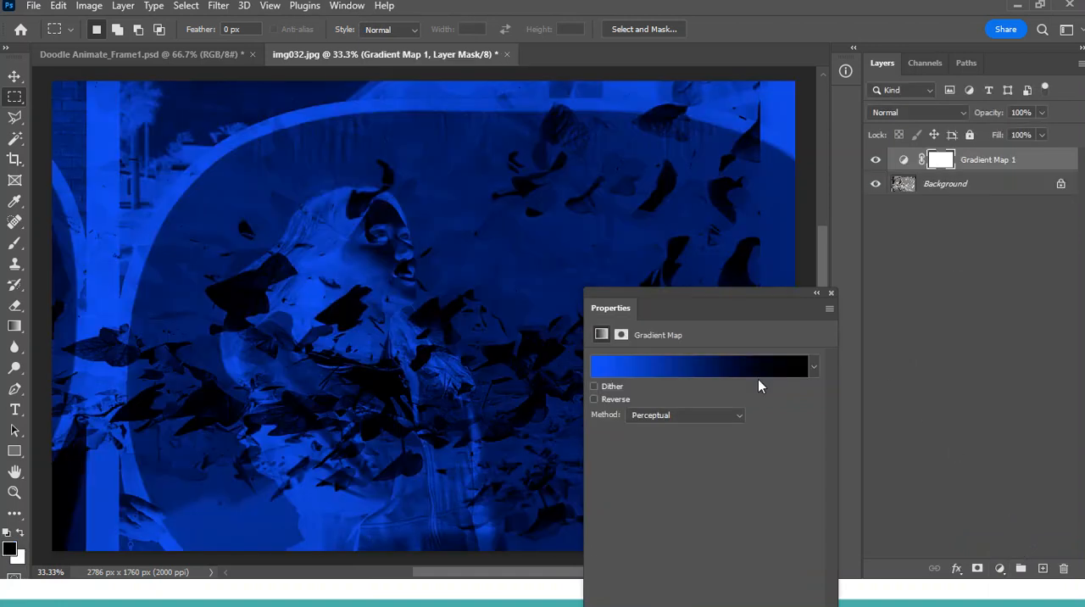
{"action": "left_click", "coordinate": [762, 368]}
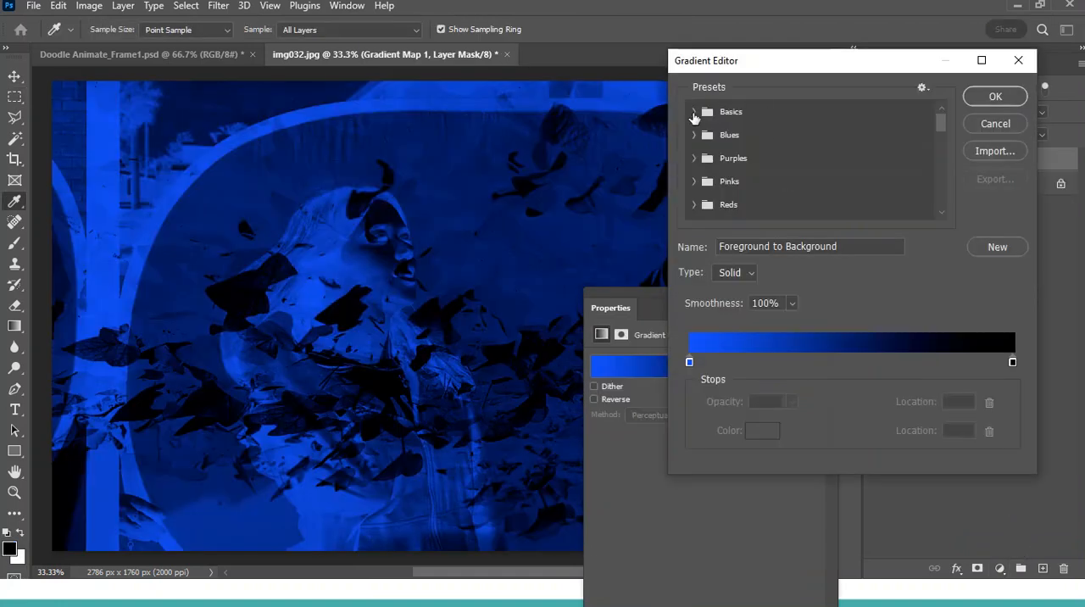
{"action": "left_click", "coordinate": [694, 113]}
{"action": "left_click", "coordinate": [714, 137]}
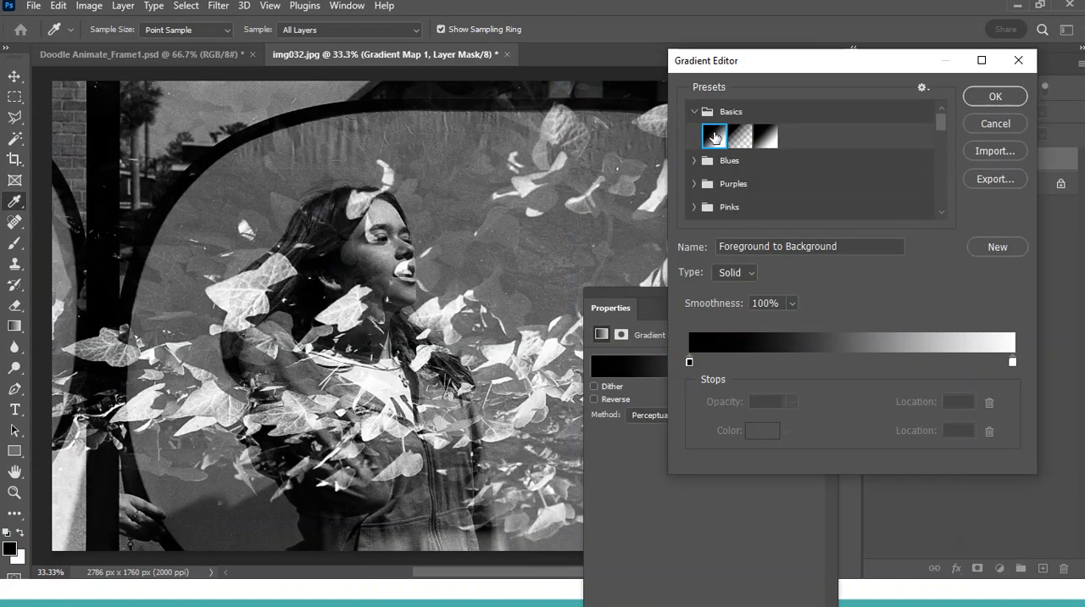
{"action": "left_click", "coordinate": [999, 99]}
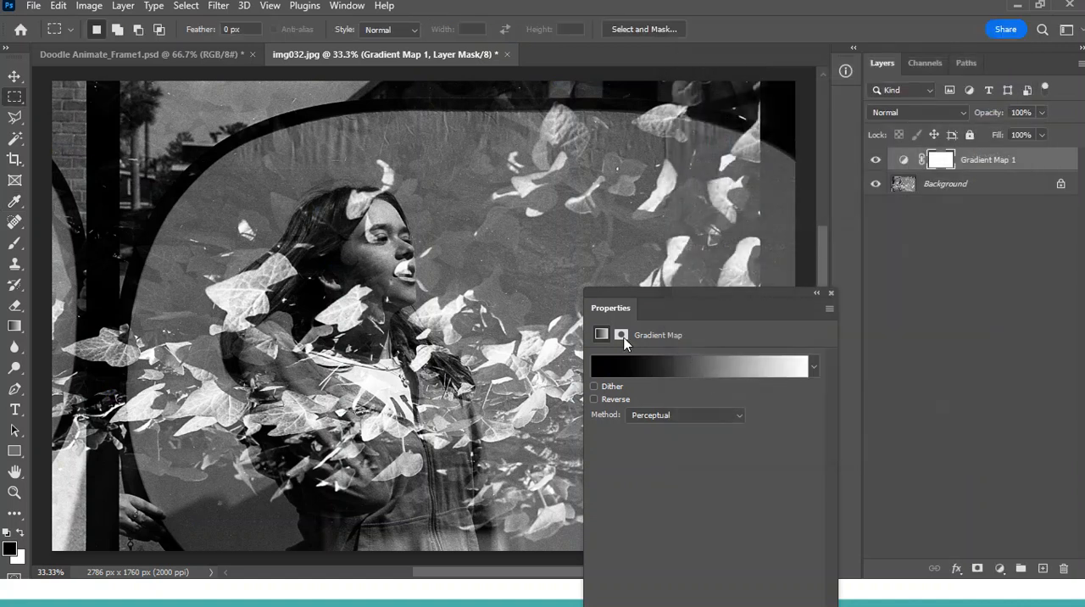
Delete the Gradient Map adjustment layer and close its properties.
{"action": "left_click_drag", "start_coordinate": [984, 166], "coordinate": [1063, 568]}
{"action": "left_click", "coordinate": [831, 293]}
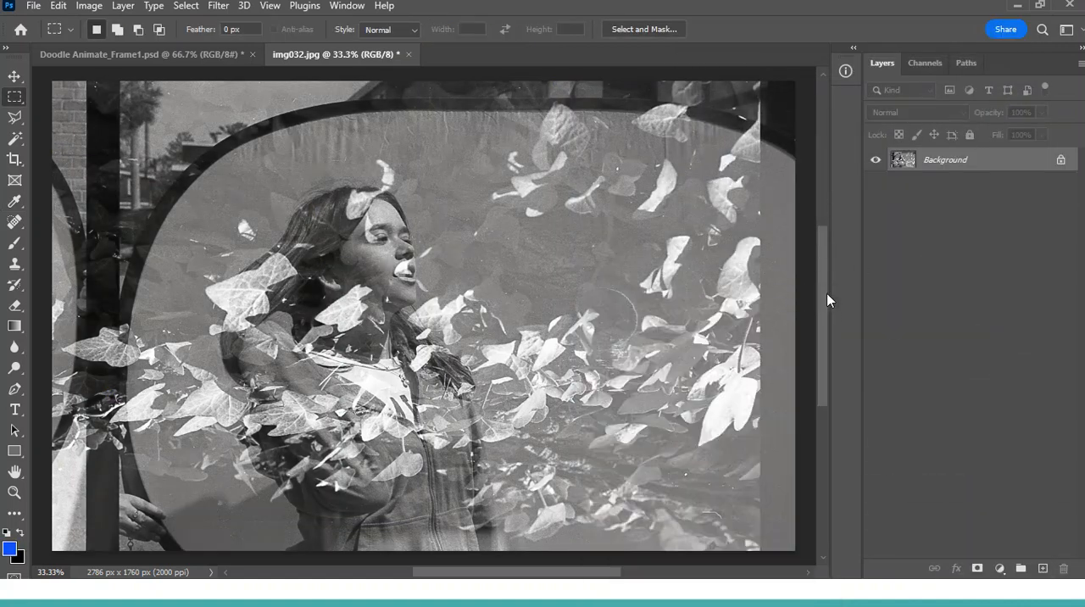
{"action": "right_click", "coordinate": [996, 164]}
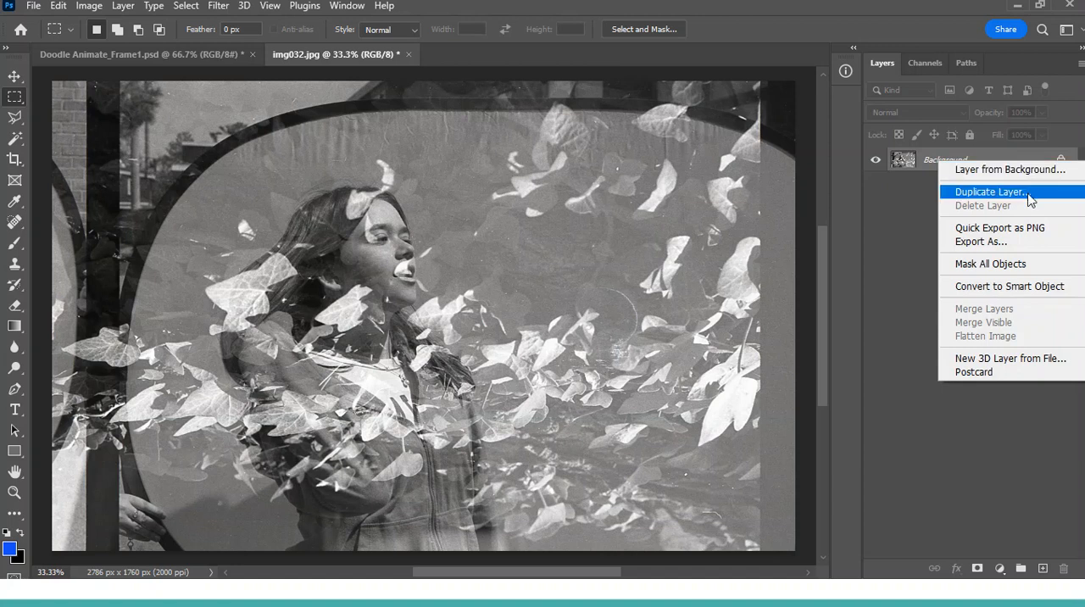
{"action": "left_click", "coordinate": [998, 195]}
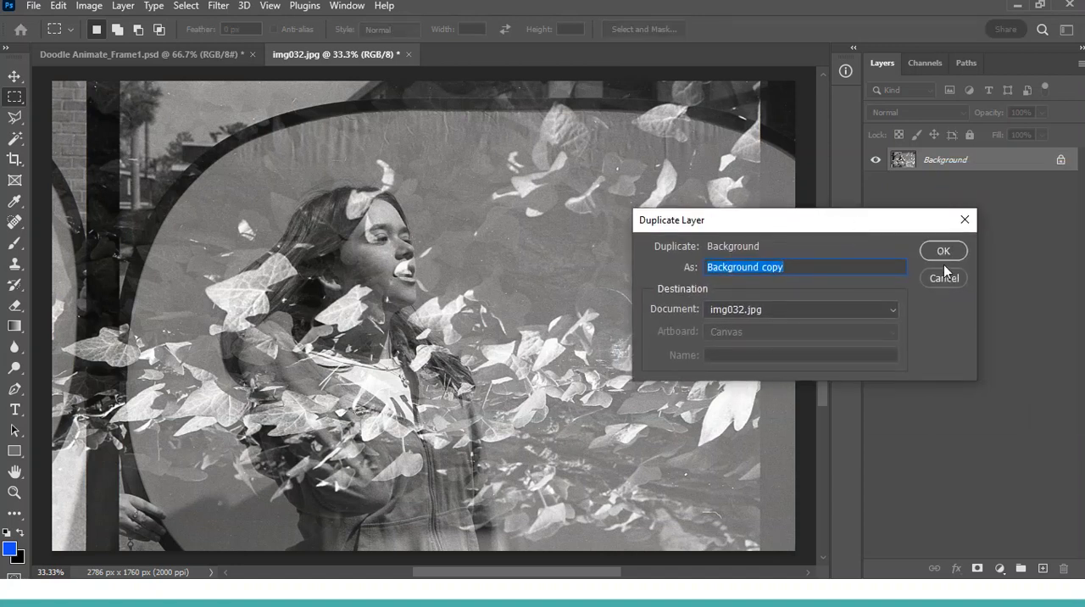
{"action": "left_click", "coordinate": [943, 278]}
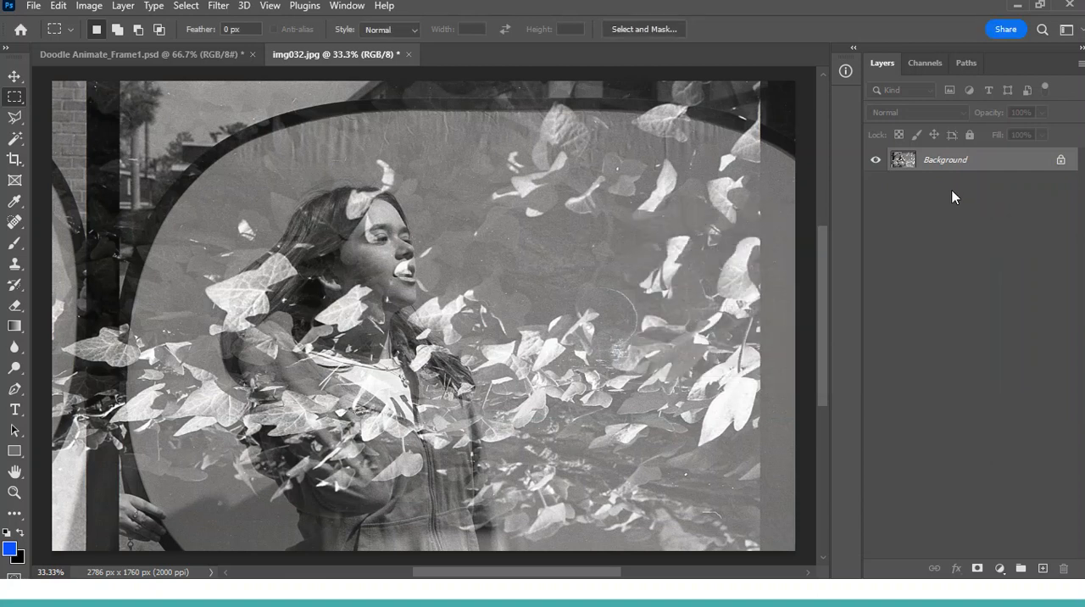
Duplicate the Background layer and convert the copy to a smart object.
{"action": "key", "text": "ctrl+j"}
{"action": "right_click", "coordinate": [992, 168]}
{"action": "left_click", "coordinate": [852, 238]}
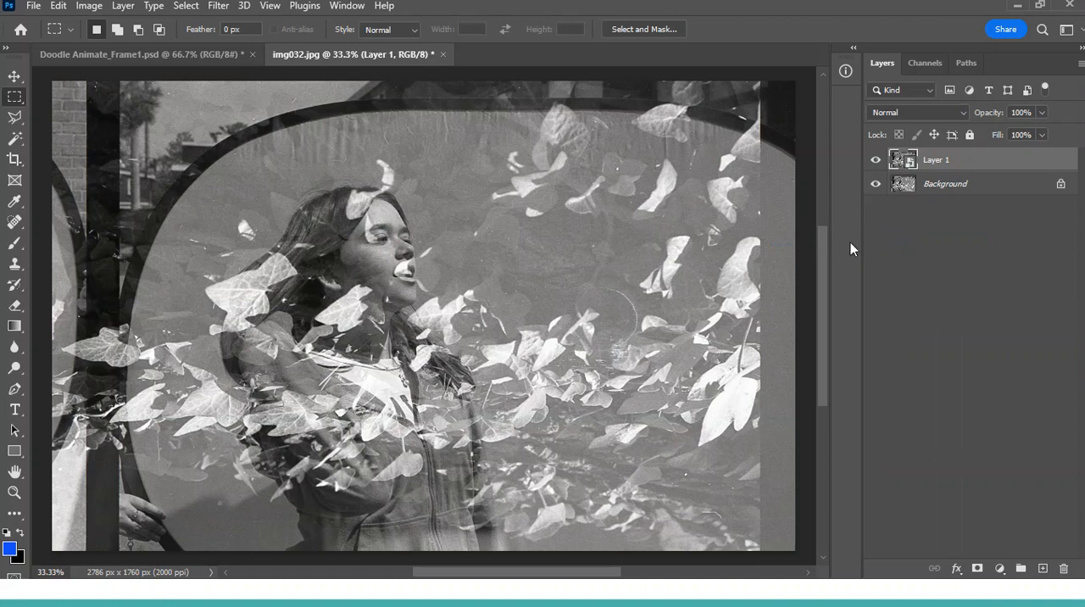
Start a Camera Raw Filter on the smart object layer with Exposure +0.20, Texture +64, Blacks -82 and Whites +20.
{"action": "left_click", "coordinate": [219, 7]}
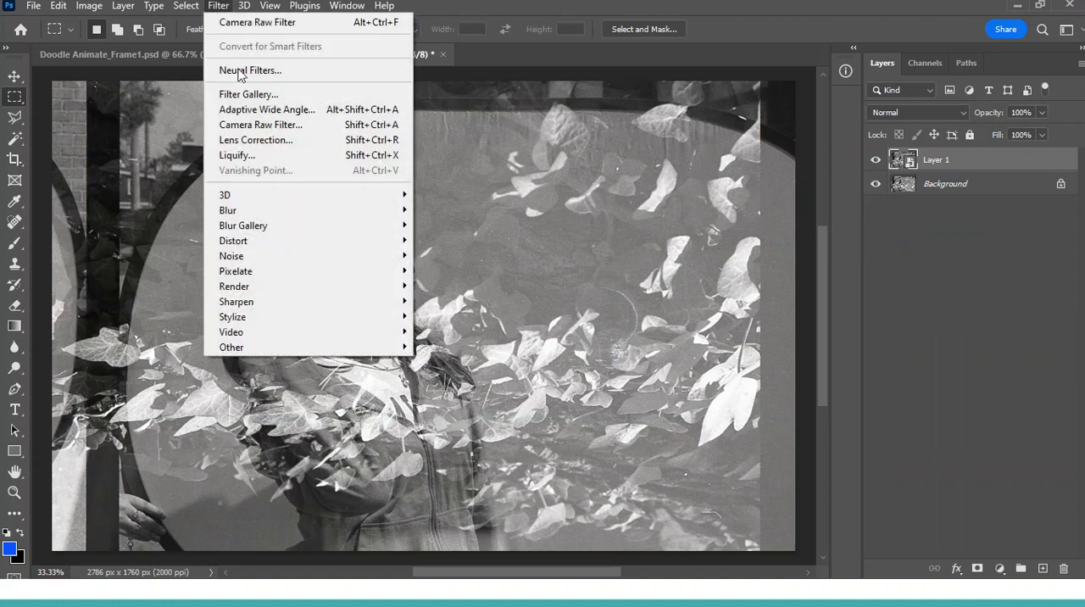
{"action": "left_click", "coordinate": [247, 127]}
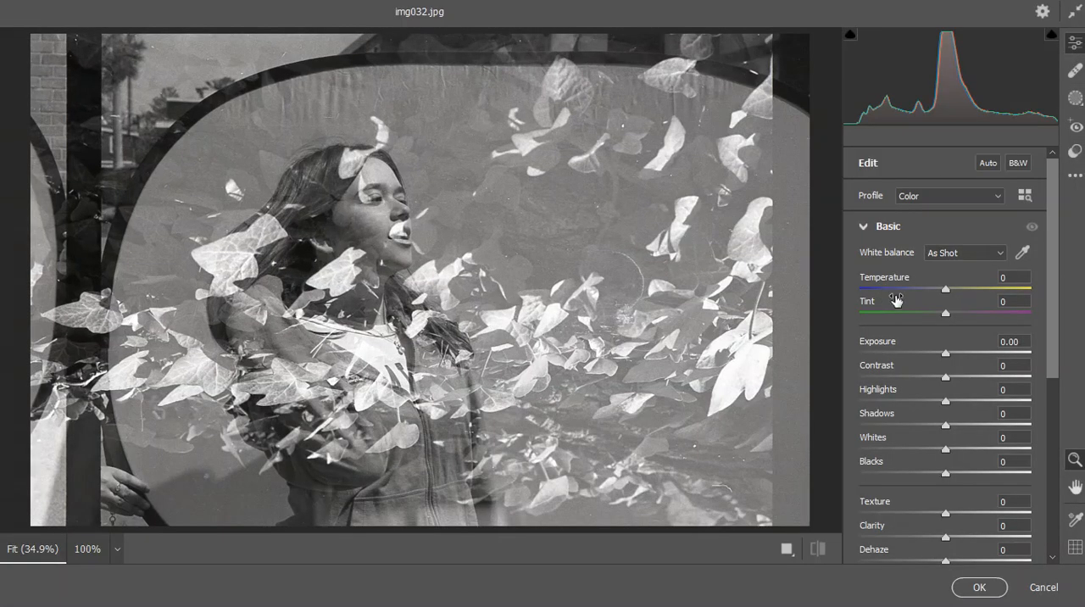
{"action": "left_click_drag", "start_coordinate": [946, 354], "coordinate": [949, 355]}
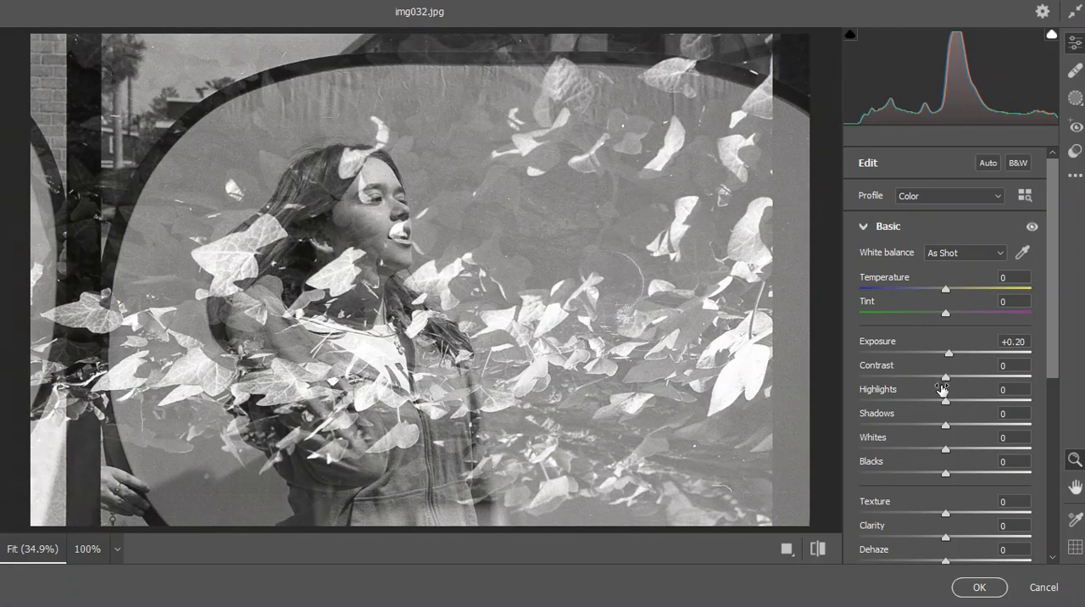
{"action": "left_click_drag", "start_coordinate": [951, 515], "coordinate": [1000, 515]}
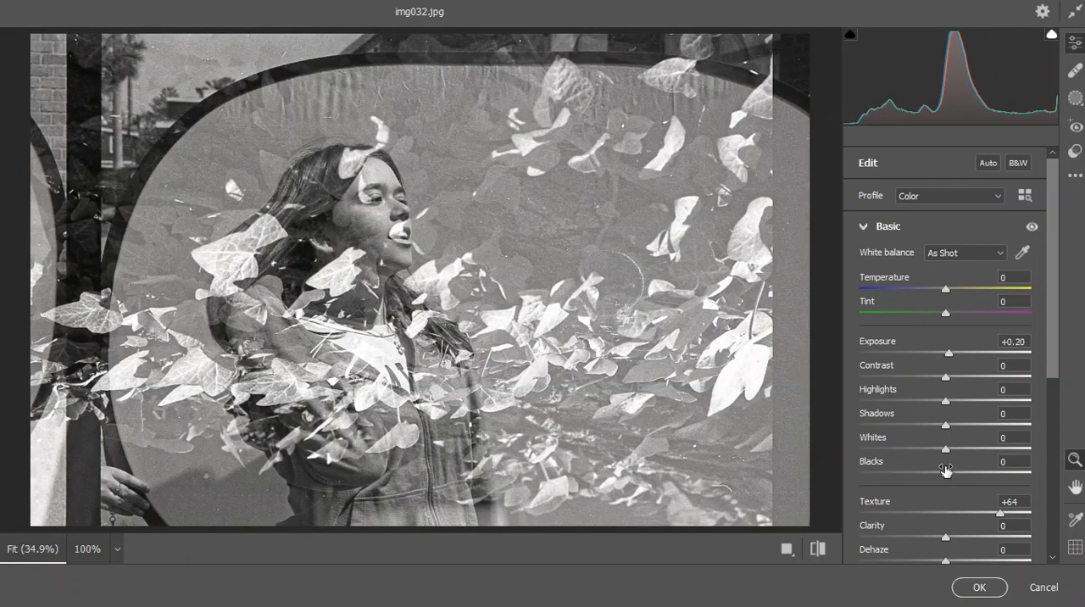
{"action": "left_click_drag", "start_coordinate": [945, 475], "coordinate": [876, 475]}
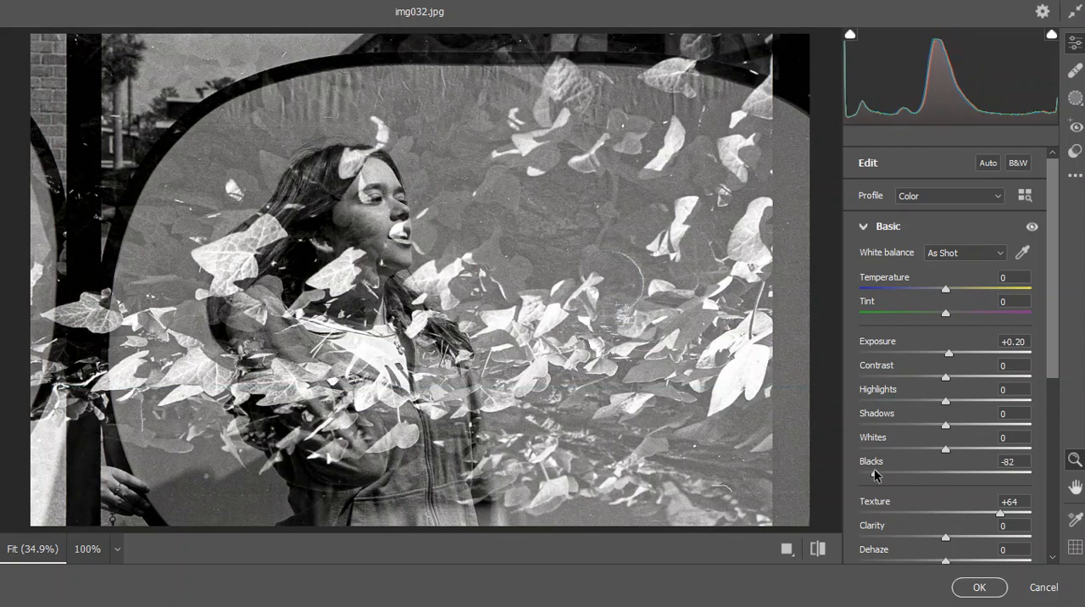
{"action": "mouse_move", "coordinate": [944, 449]}
{"action": "left_mouse_down"}
{"action": "mouse_move", "coordinate": [972, 450]}
{"action": "mouse_move", "coordinate": [963, 458]}
{"action": "left_mouse_up"}
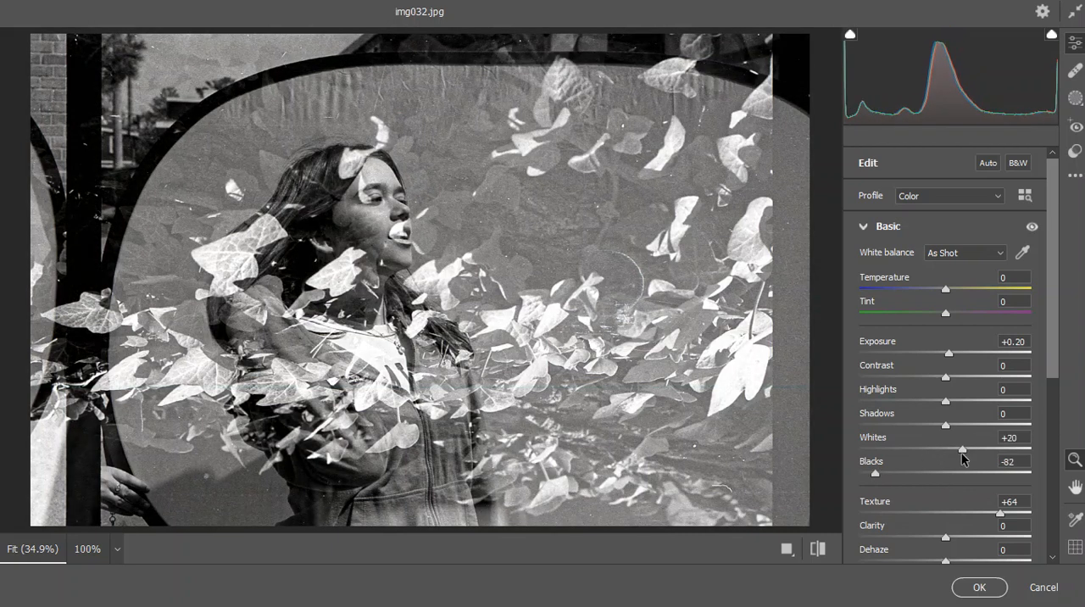
Set Exposure to -0.10, Texture to +79, Clarity to +13 and Dehaze to +15.
{"action": "mouse_move", "coordinate": [949, 352]}
{"action": "left_mouse_down"}
{"action": "mouse_move", "coordinate": [959, 355]}
{"action": "mouse_move", "coordinate": [938, 355]}
{"action": "mouse_move", "coordinate": [947, 357]}
{"action": "left_mouse_up"}
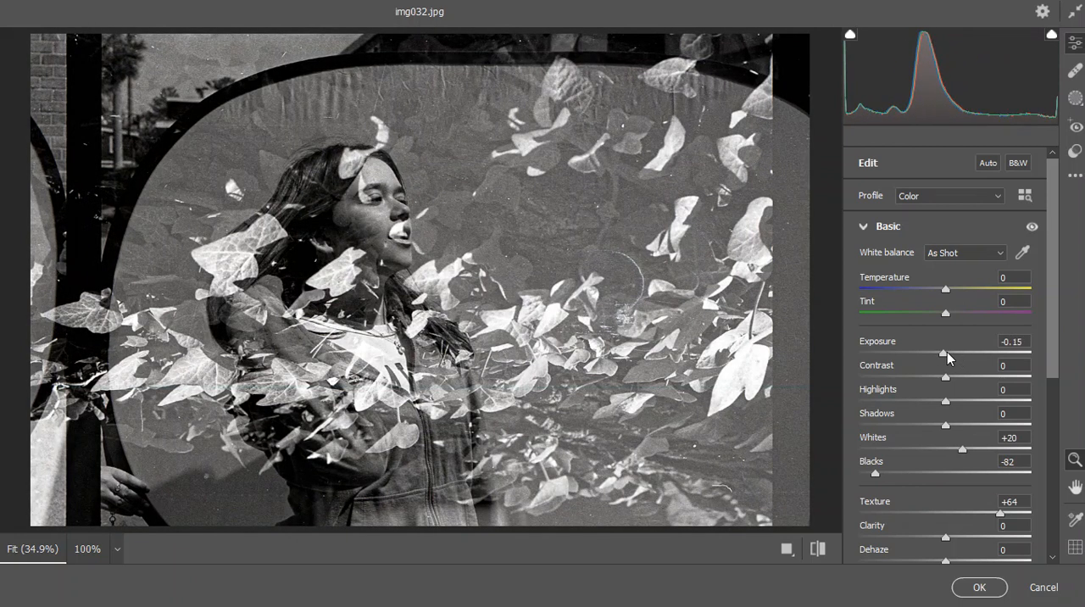
{"action": "left_click_drag", "start_coordinate": [947, 351], "coordinate": [948, 351]}
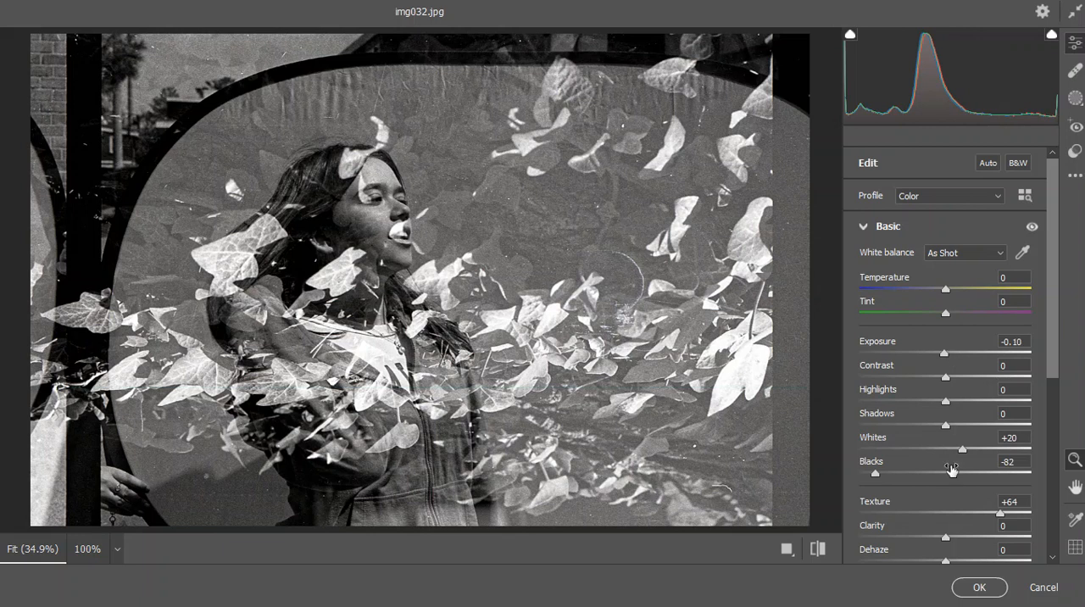
{"action": "left_click_drag", "start_coordinate": [1004, 515], "coordinate": [1018, 514]}
{"action": "left_click_drag", "start_coordinate": [946, 538], "coordinate": [958, 537]}
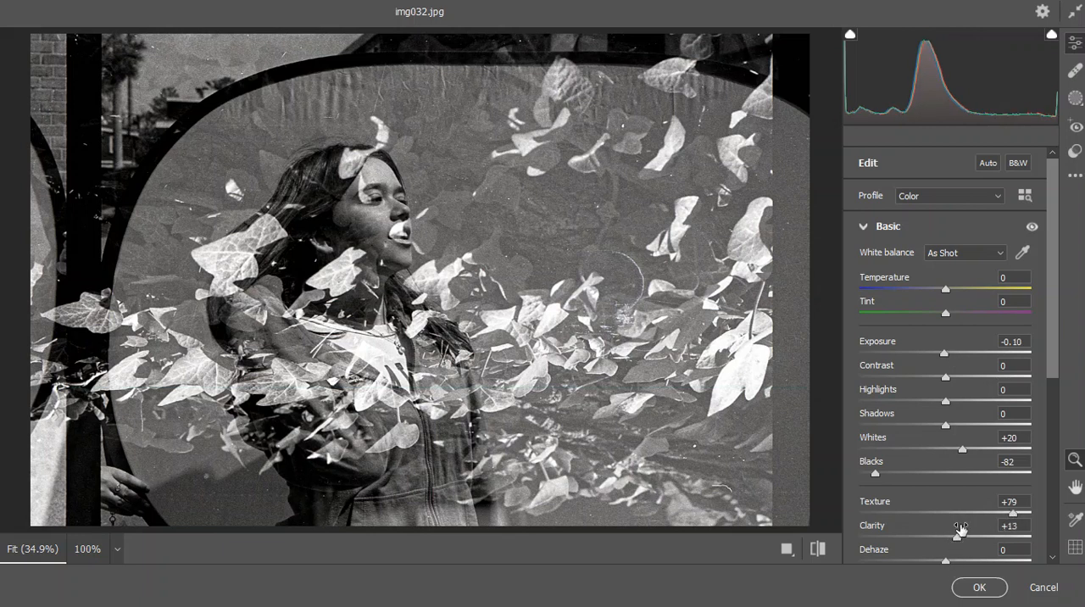
{"action": "scroll", "coordinate": [959, 529], "scroll_direction": "down", "scroll_amount": 2}
{"action": "left_click_drag", "start_coordinate": [958, 464], "coordinate": [962, 464]}
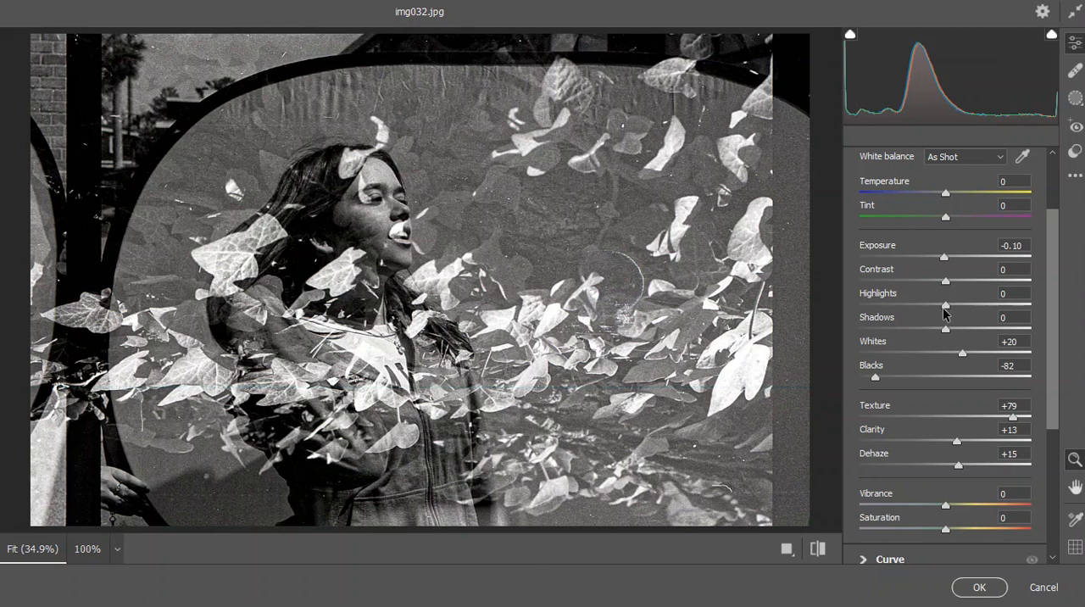
Set Highlights to -9, Whites to +17 and Contrast to -31, and apply the Camera Raw Filter.
{"action": "left_click_drag", "start_coordinate": [946, 305], "coordinate": [938, 305]}
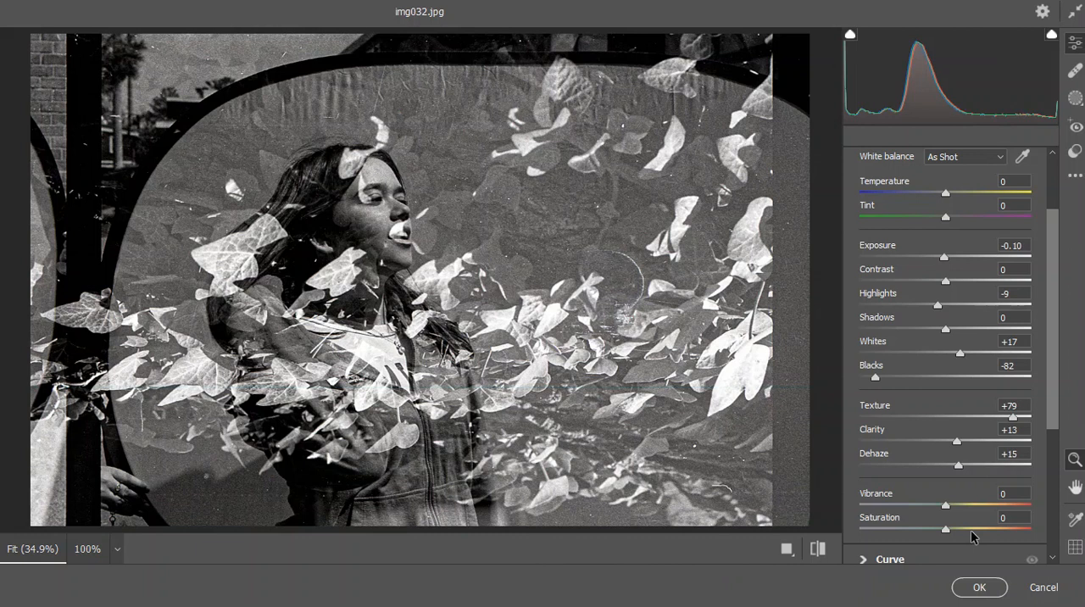
{"action": "left_click_drag", "start_coordinate": [946, 280], "coordinate": [923, 281]}
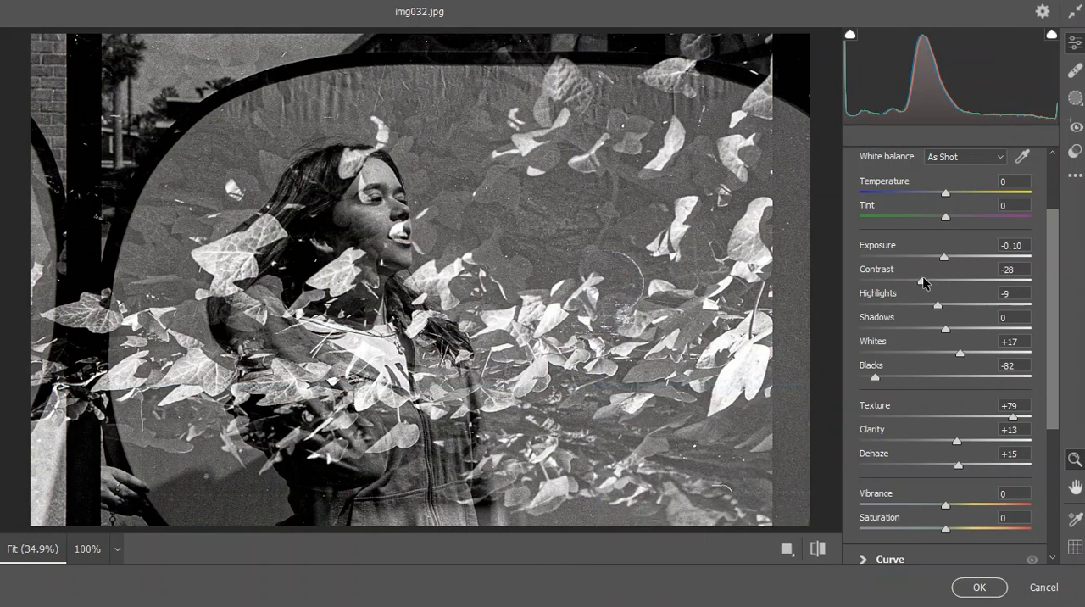
{"action": "mouse_move", "coordinate": [922, 283]}
{"action": "left_mouse_down"}
{"action": "mouse_move", "coordinate": [893, 286]}
{"action": "mouse_move", "coordinate": [903, 280]}
{"action": "left_mouse_up"}
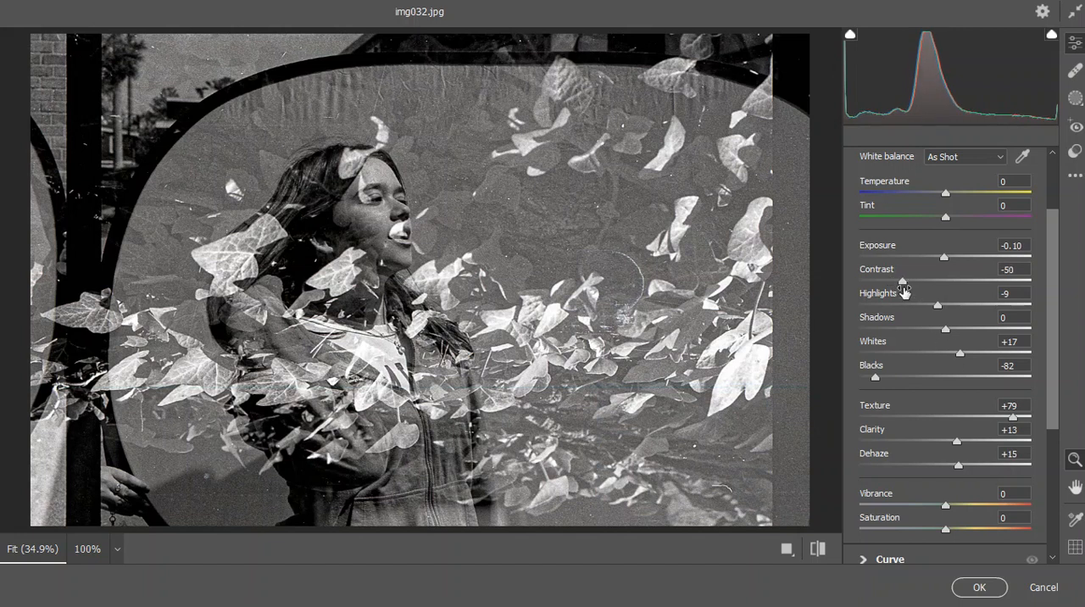
{"action": "left_click", "coordinate": [980, 587]}
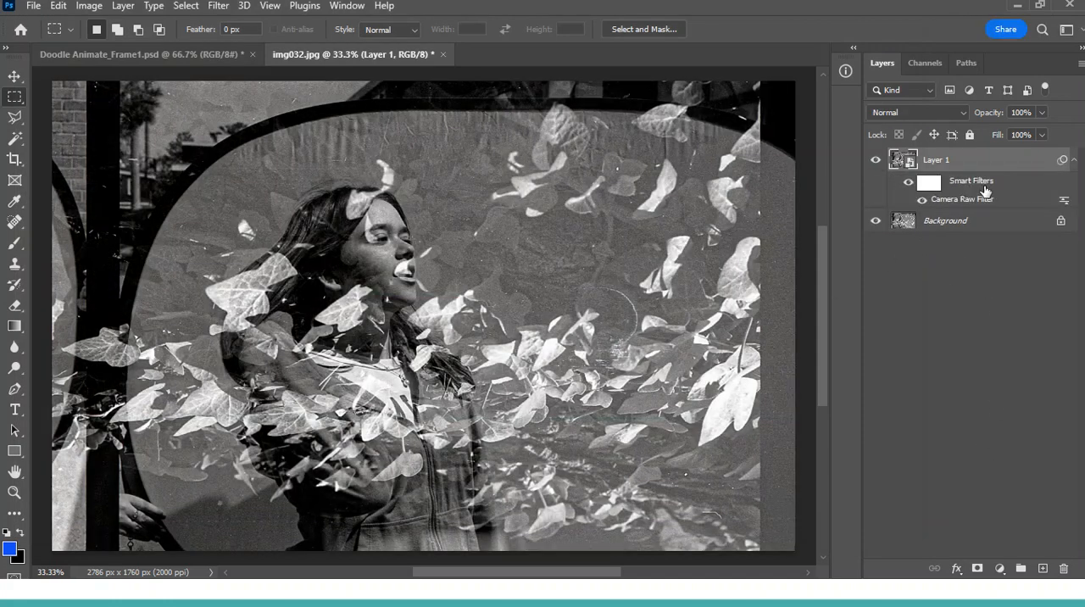
Compare the photo with and without the smart filter, and review its Camera Raw settings without changing them.
{"action": "key", "text": "ctrl"}
{"action": "left_click", "coordinate": [908, 182]}
{"action": "left_click", "coordinate": [908, 182]}
{"action": "left_click", "coordinate": [908, 185]}
{"action": "left_click", "coordinate": [907, 185]}
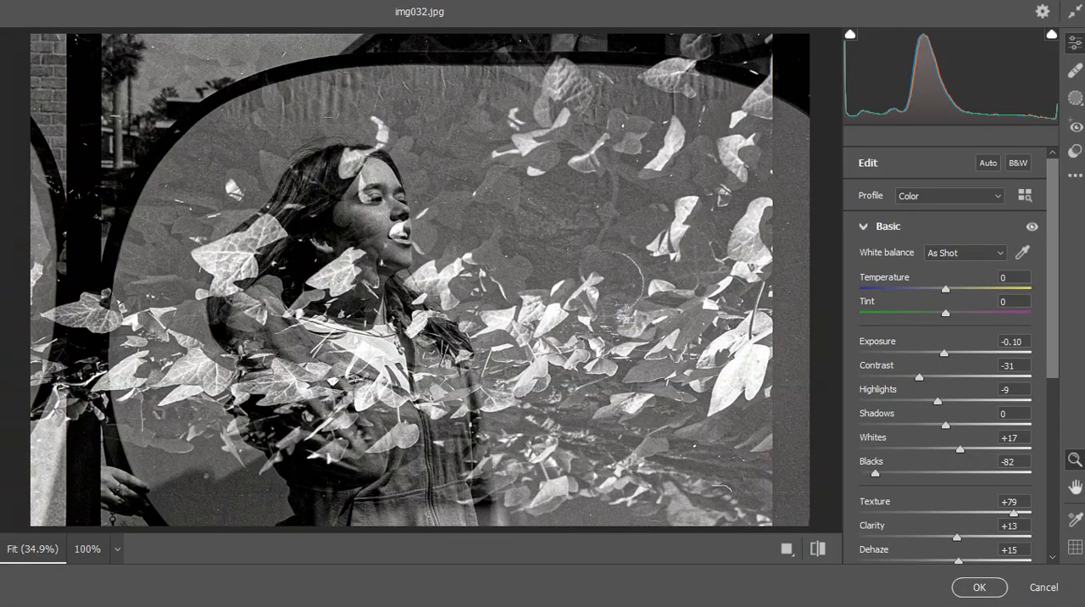
{"action": "left_click", "coordinate": [1043, 587]}
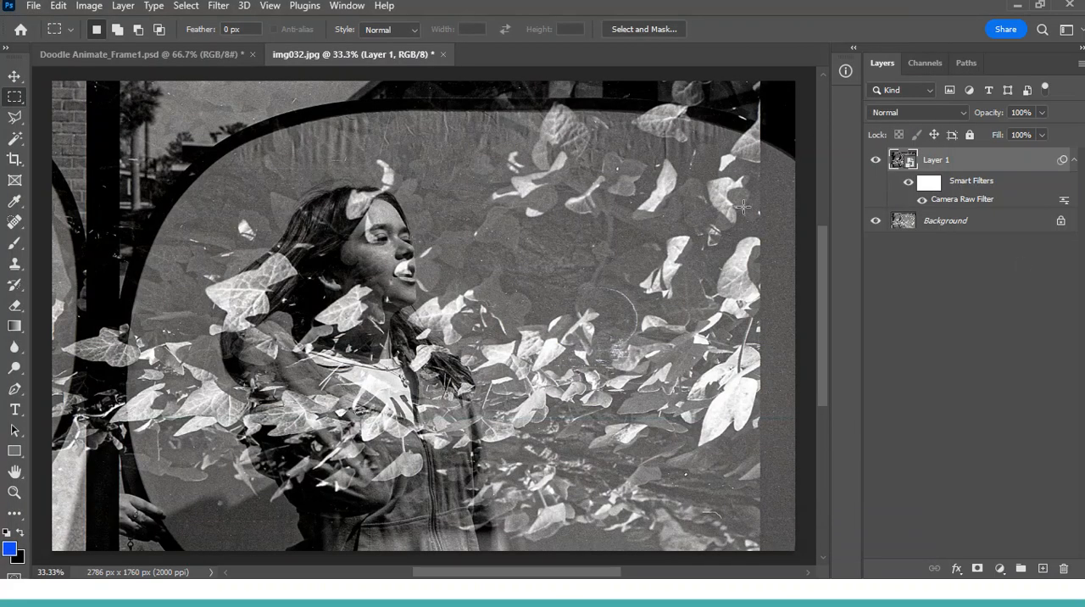
Set the Crop tool to the 4 : 5 (8 : 10) ratio in landscape orientation, 5 wide by 4 high.
{"action": "left_click", "coordinate": [14, 161]}
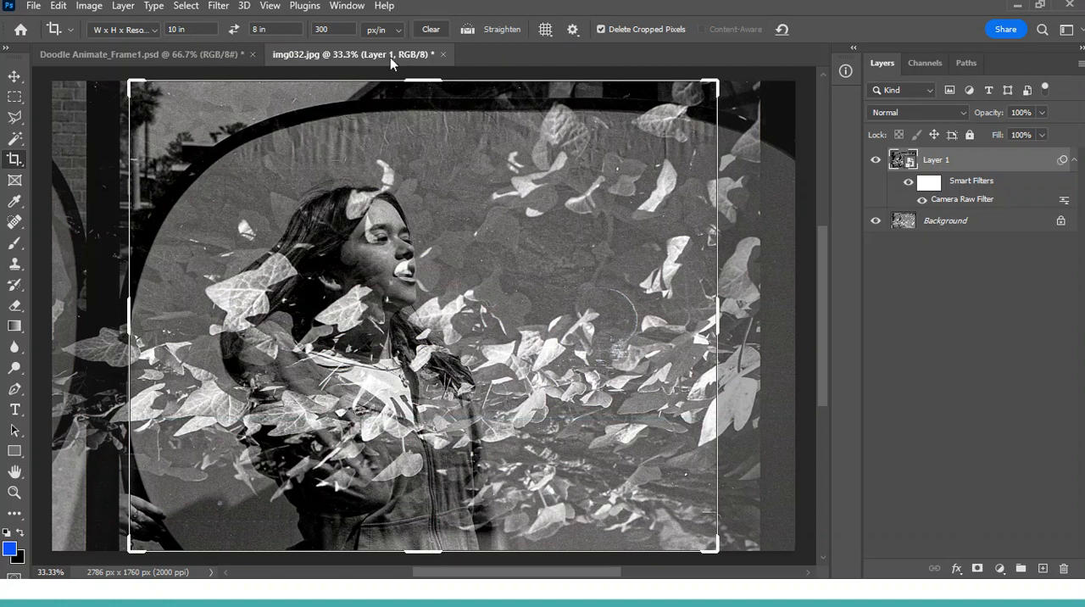
{"action": "left_click", "coordinate": [339, 29]}
{"action": "key", "text": "BackSpace"}
{"action": "left_click", "coordinate": [132, 30]}
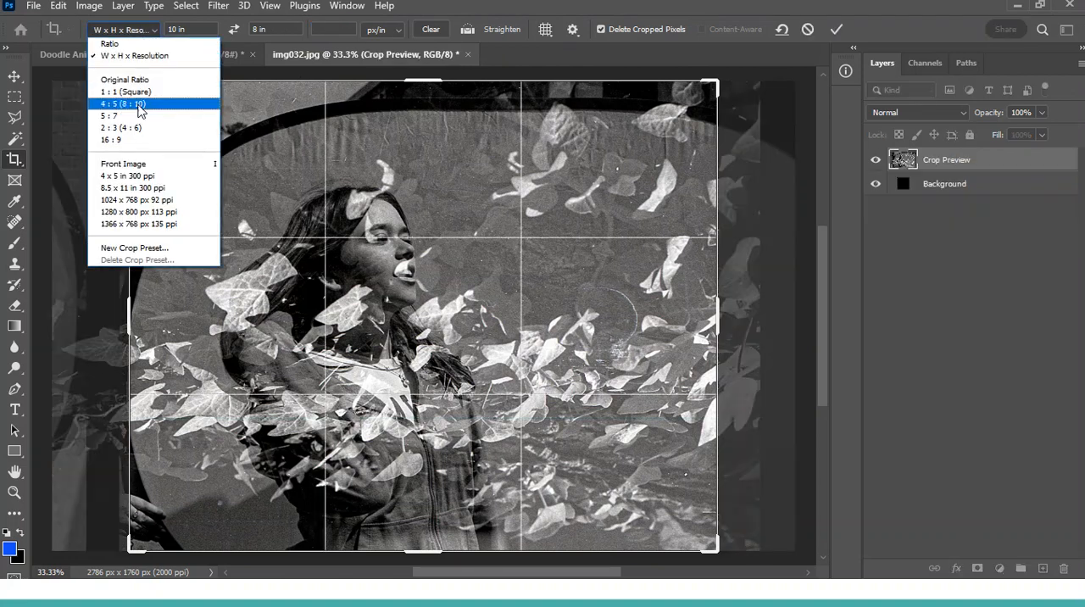
{"action": "left_click", "coordinate": [128, 103]}
{"action": "left_click", "coordinate": [233, 30]}
Crop the photo tightly around the girl and the leaves, cutting away the wall and dark frame edges.
{"action": "left_click_drag", "start_coordinate": [715, 83], "coordinate": [664, 121]}
{"action": "left_click_drag", "start_coordinate": [589, 202], "coordinate": [530, 224]}
{"action": "left_click_drag", "start_coordinate": [683, 111], "coordinate": [663, 126]}
{"action": "left_click_drag", "start_coordinate": [563, 200], "coordinate": [555, 180]}
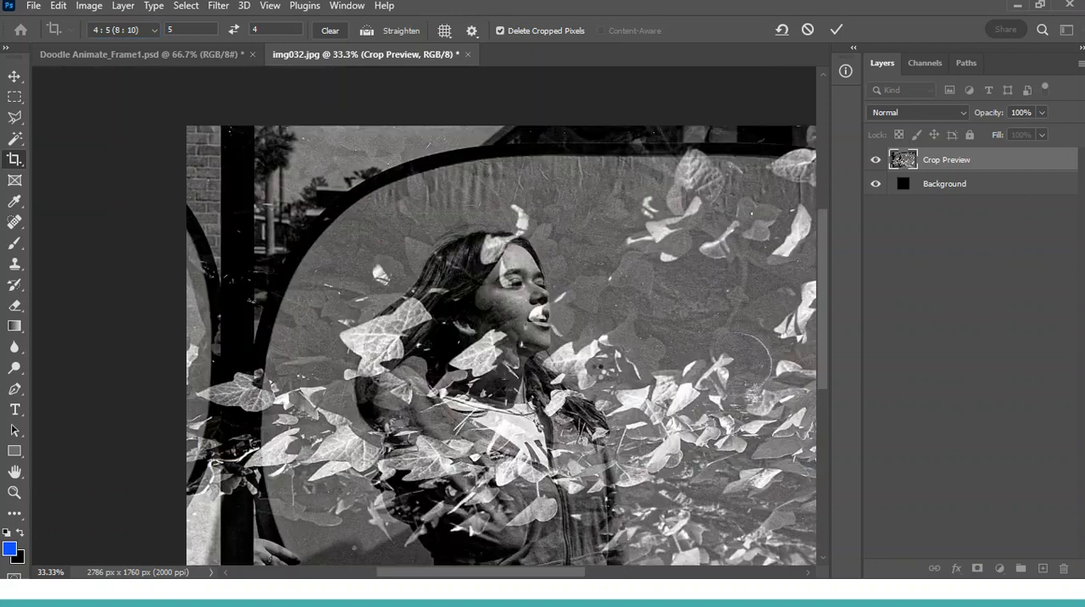
{"action": "key", "text": "Return"}
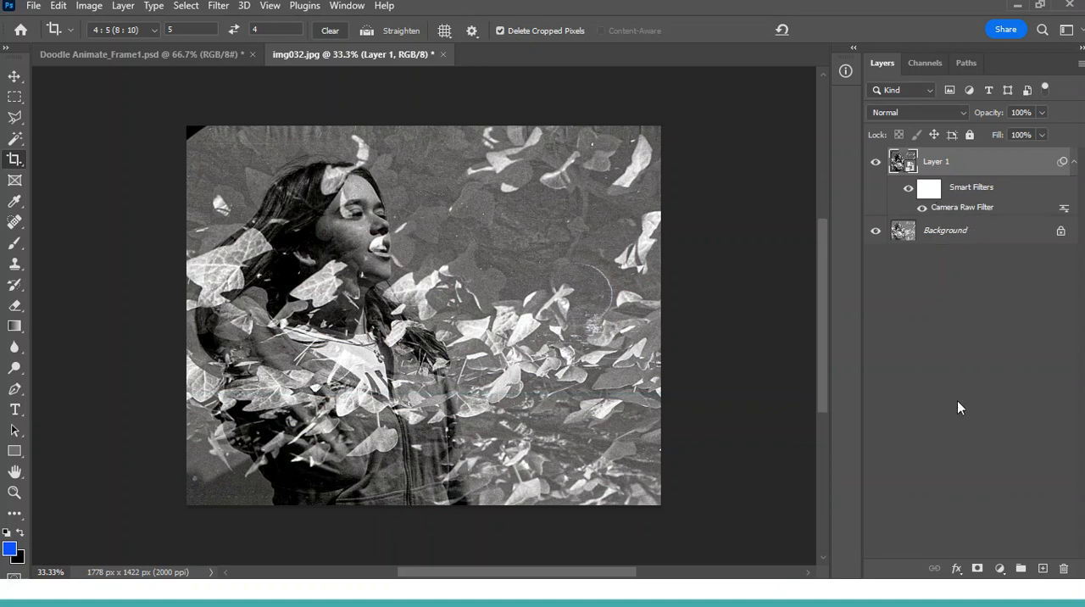
Add a Photo Filter adjustment layer above the filtered smart object, using Cooling Filter (LBB).
{"action": "left_click", "coordinate": [999, 569]}
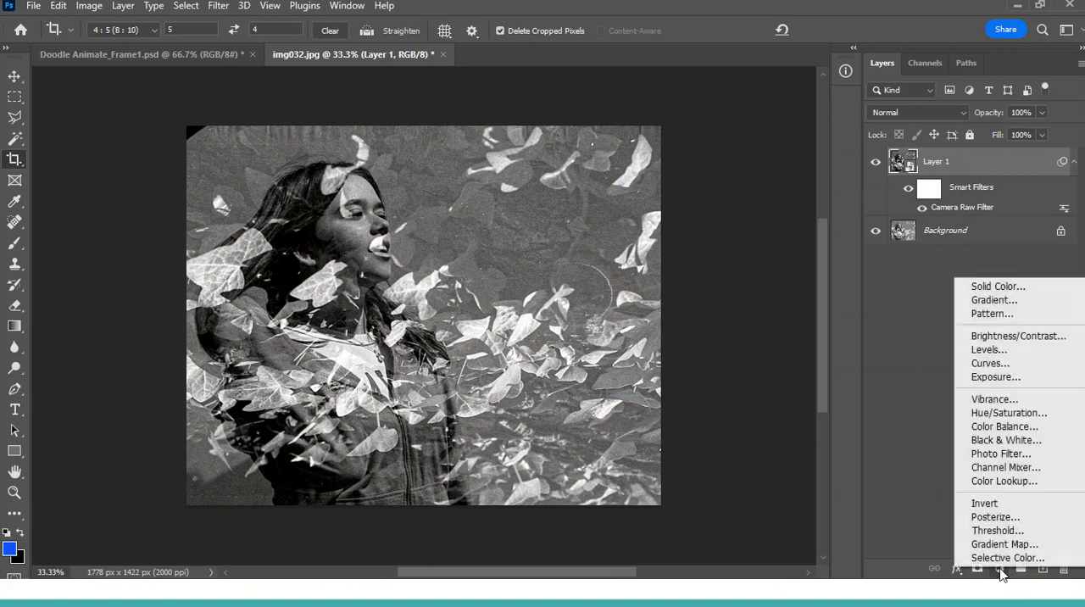
{"action": "left_click", "coordinate": [1013, 452]}
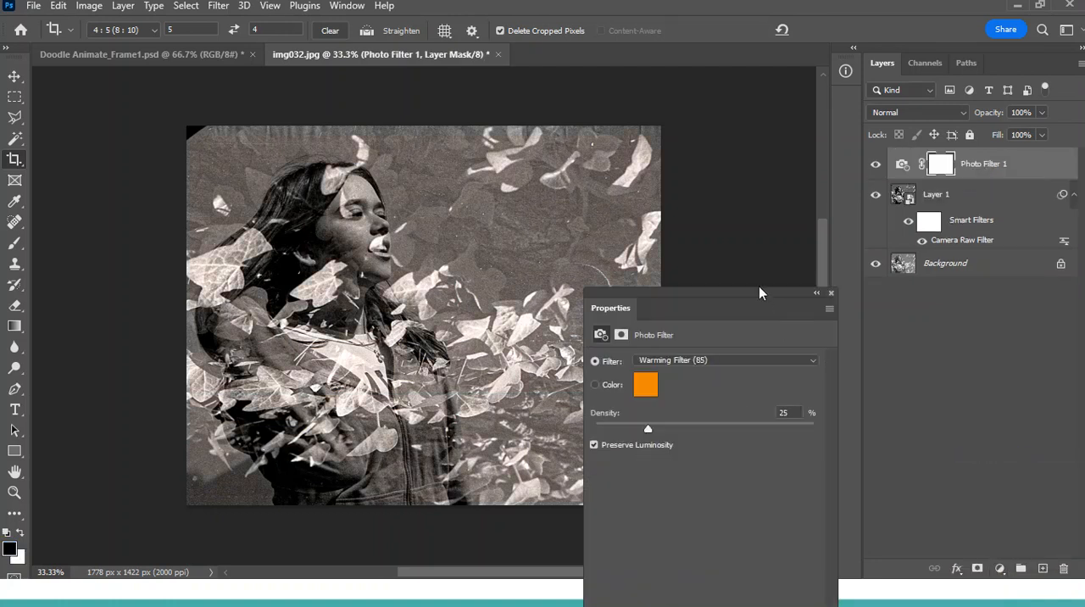
{"action": "left_click_drag", "start_coordinate": [721, 294], "coordinate": [752, 226]}
{"action": "left_click", "coordinate": [709, 298]}
{"action": "left_click", "coordinate": [706, 356]}
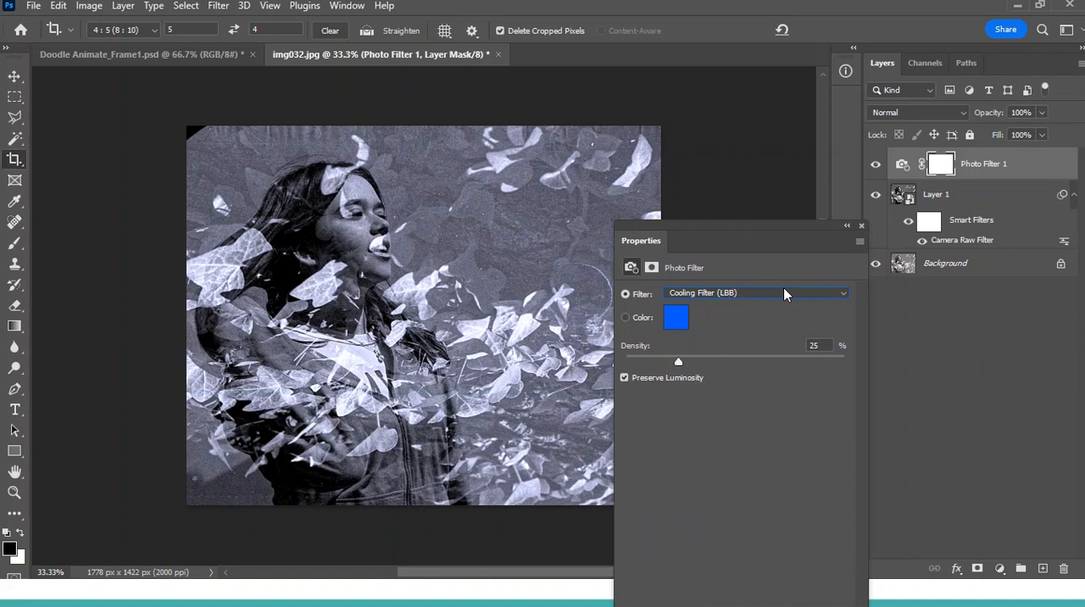
{"action": "left_click", "coordinate": [862, 226]}
Add a second Photo Filter adjustment layer above the first one, using Warming Filter (85).
{"action": "left_click", "coordinate": [1001, 569]}
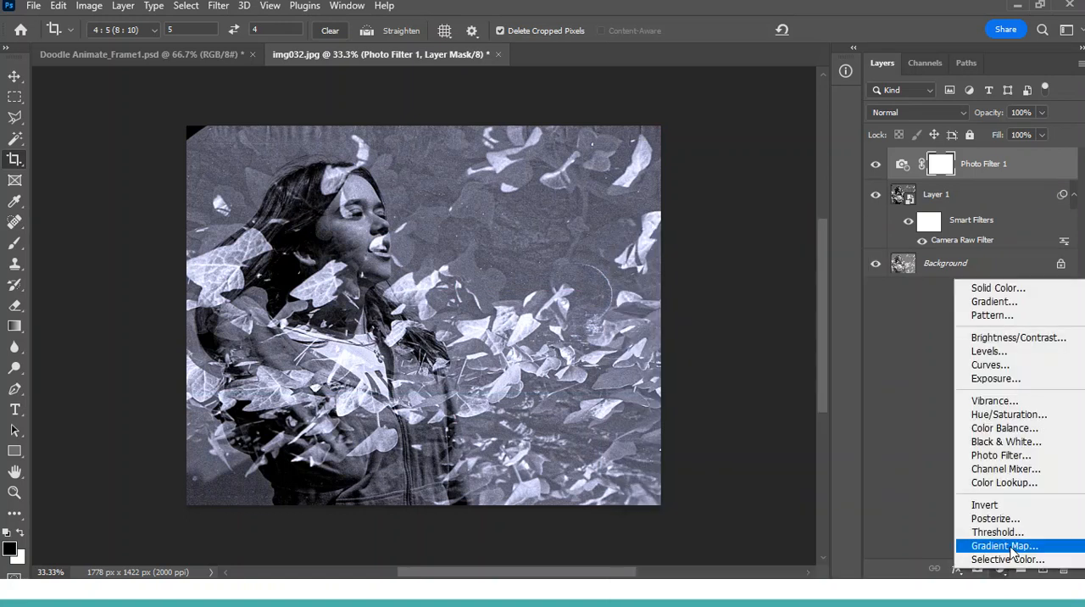
{"action": "left_click", "coordinate": [1012, 457]}
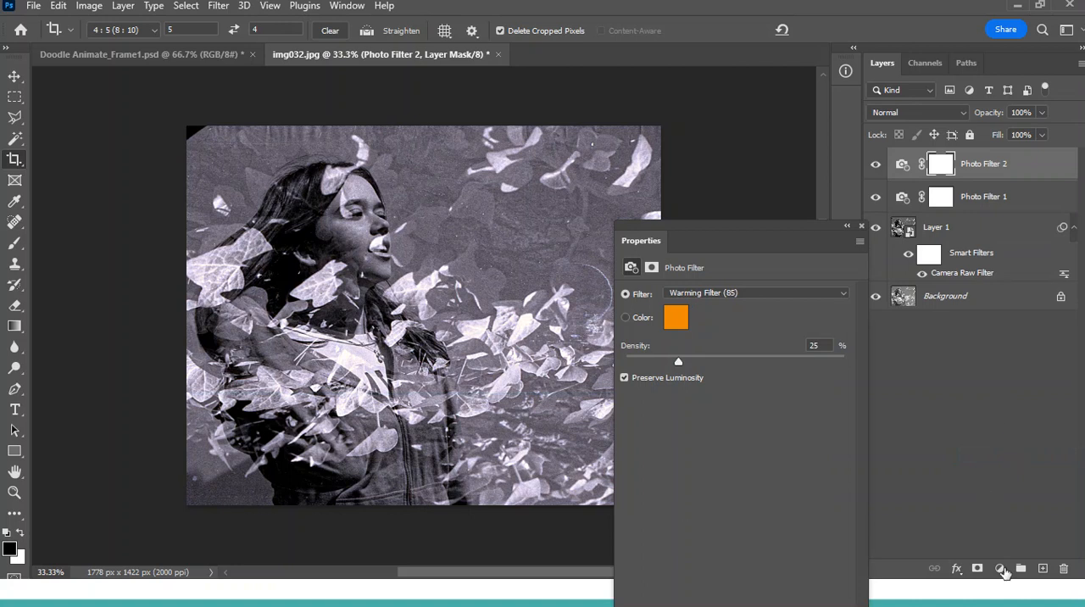
{"action": "left_click", "coordinate": [862, 226]}
Add a Gradient Map adjustment layer above the two photo filter layers.
{"action": "left_click", "coordinate": [999, 569]}
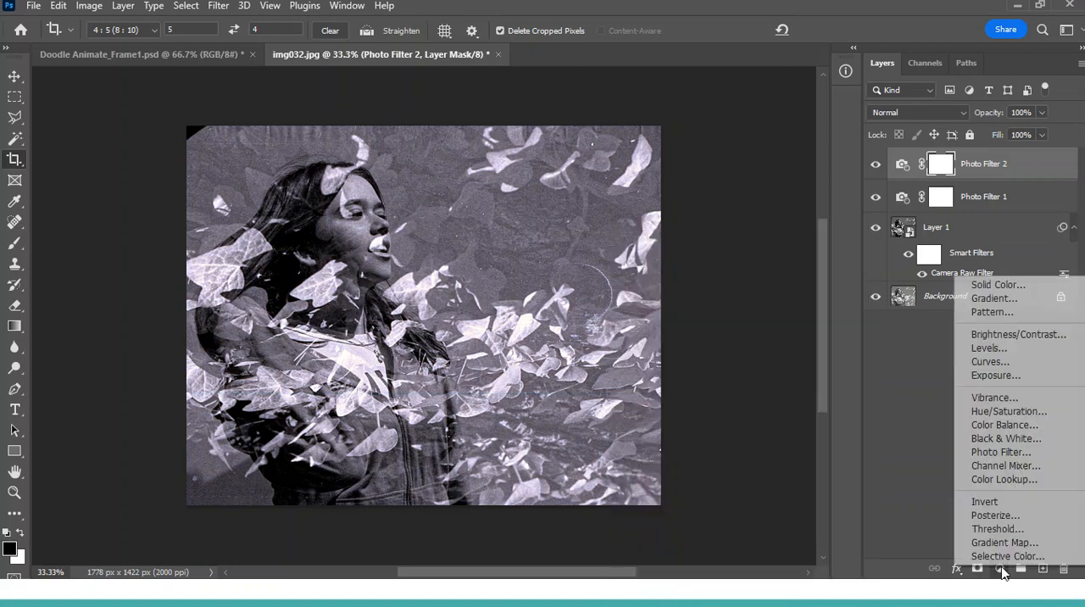
{"action": "left_click", "coordinate": [1005, 543]}
{"action": "left_click", "coordinate": [860, 242]}
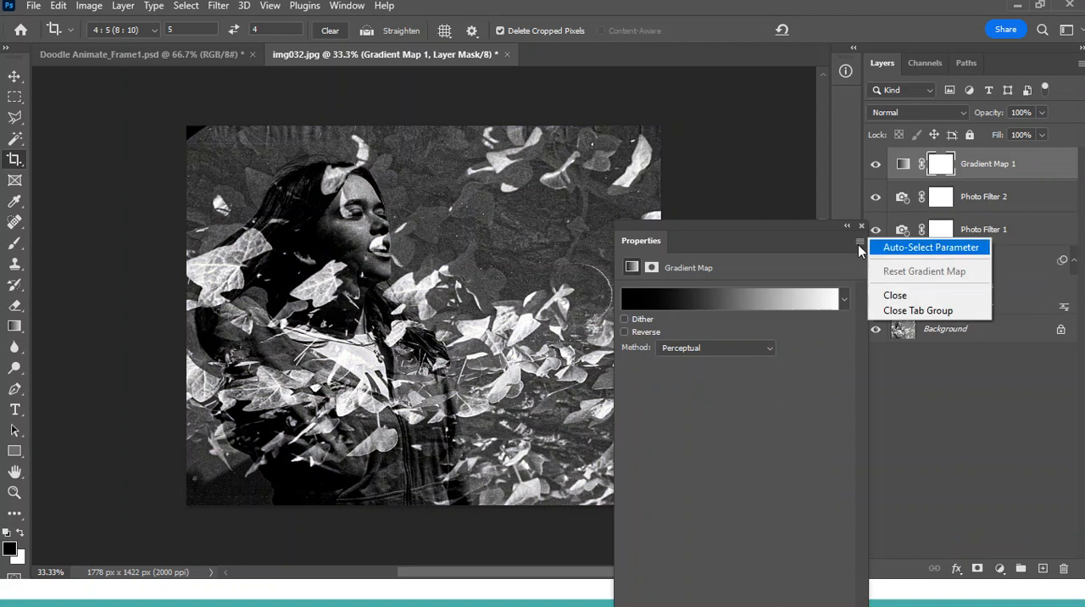
{"action": "left_click", "coordinate": [858, 244]}
Open the Photographic Toning folder of the Legacy Gradients among the gradient map's presets.
{"action": "left_click", "coordinate": [844, 298]}
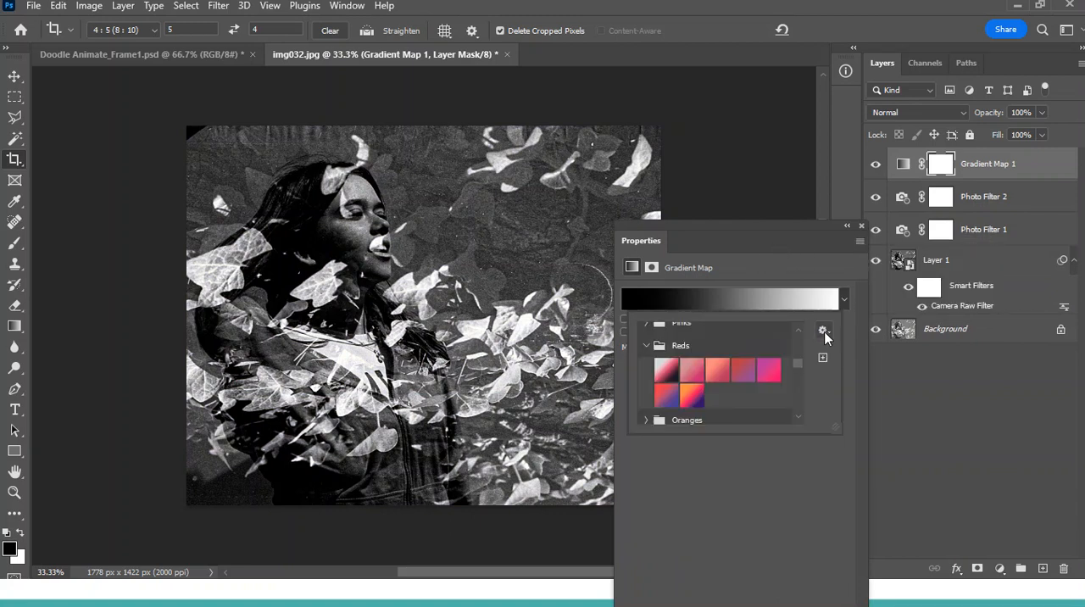
{"action": "left_click", "coordinate": [823, 332]}
{"action": "left_click", "coordinate": [797, 363]}
{"action": "left_click_drag", "start_coordinate": [798, 364], "coordinate": [801, 389]}
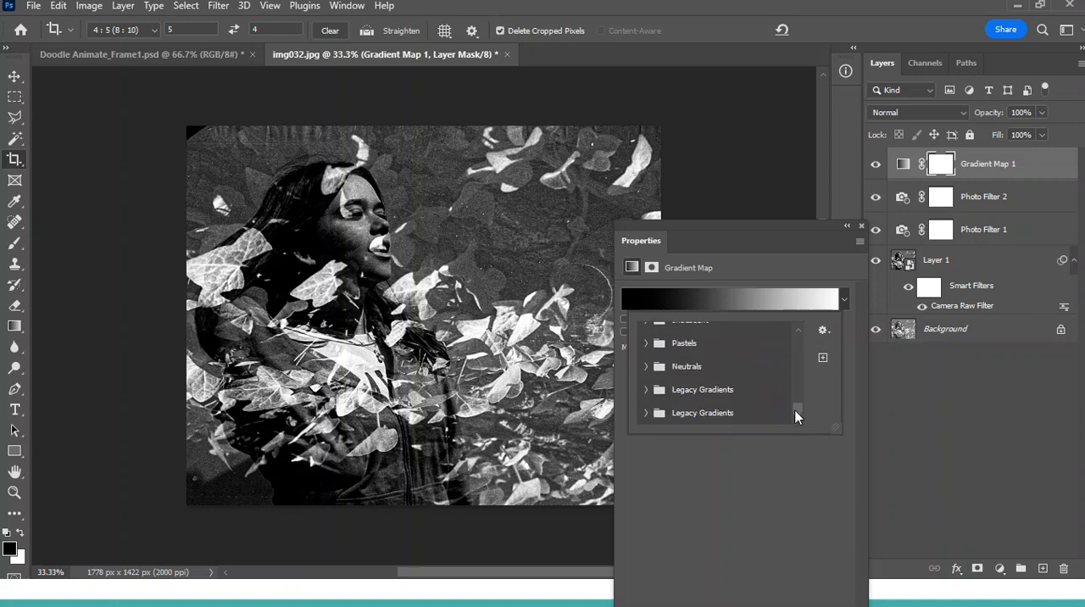
{"action": "left_click", "coordinate": [648, 391]}
{"action": "left_click", "coordinate": [666, 388]}
{"action": "scroll", "coordinate": [706, 390], "scroll_direction": "down", "scroll_amount": 5}
{"action": "scroll", "coordinate": [705, 390], "scroll_direction": "down", "scroll_amount": 4}
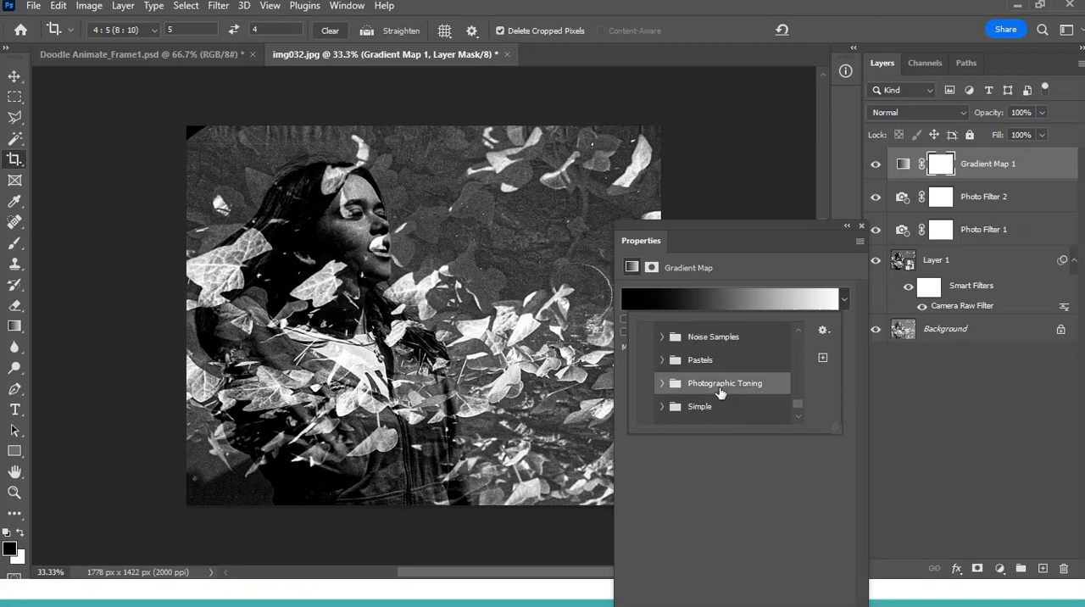
{"action": "left_click", "coordinate": [667, 386]}
Try the blue and golden Photographic Toning presets on the gradient map, and settle on the black-to-orange-brown sepia preset.
{"action": "scroll", "coordinate": [750, 399], "scroll_direction": "down", "scroll_amount": 3}
{"action": "scroll", "coordinate": [753, 403], "scroll_direction": "down", "scroll_amount": 3}
{"action": "left_click", "coordinate": [733, 398]}
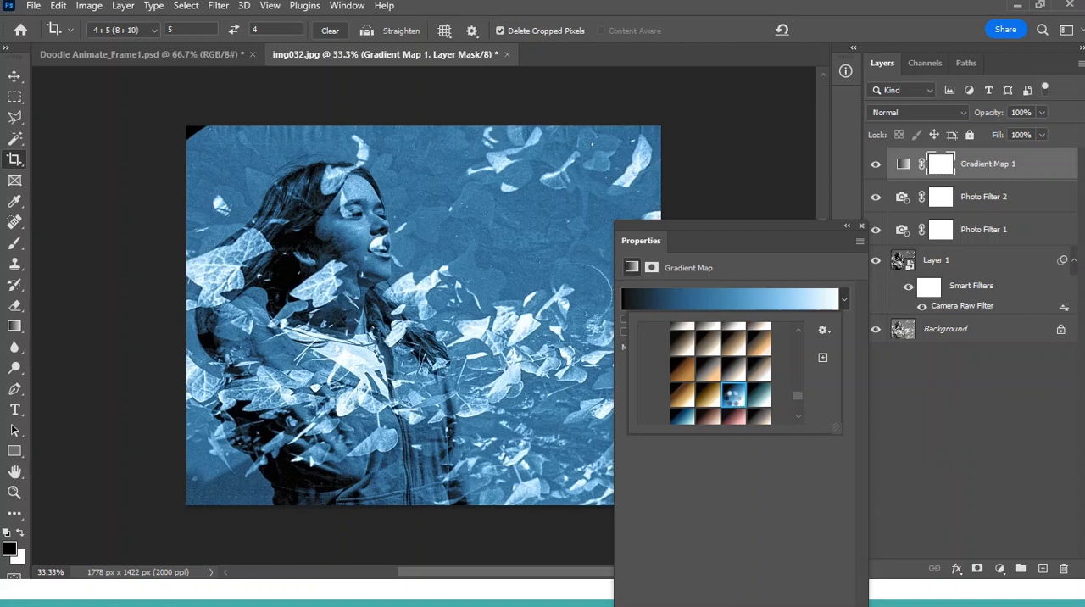
{"action": "left_click", "coordinate": [710, 393]}
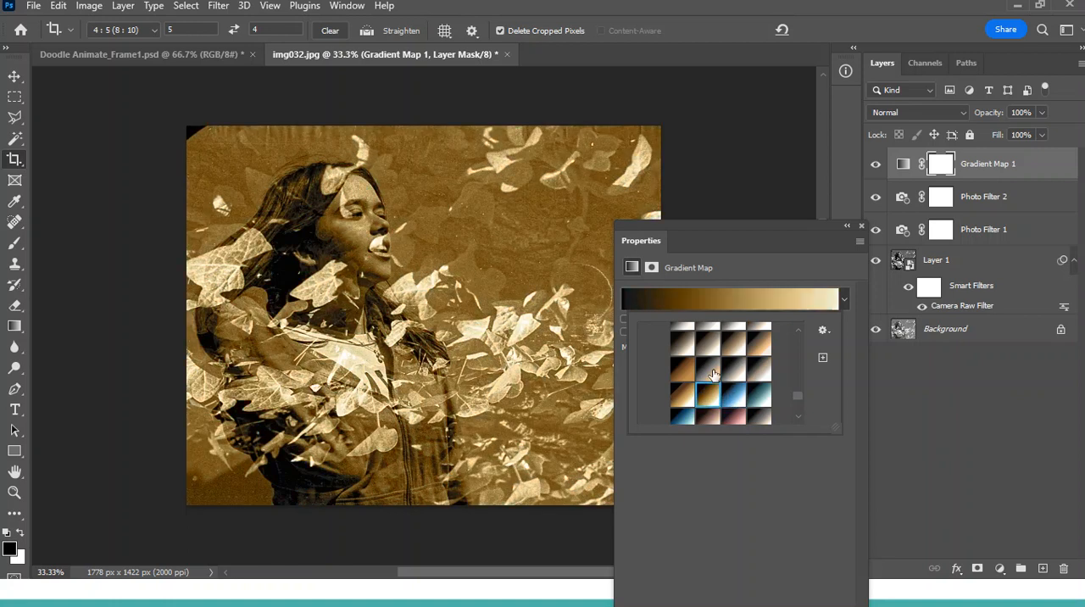
{"action": "left_click", "coordinate": [712, 372]}
{"action": "left_click", "coordinate": [681, 373]}
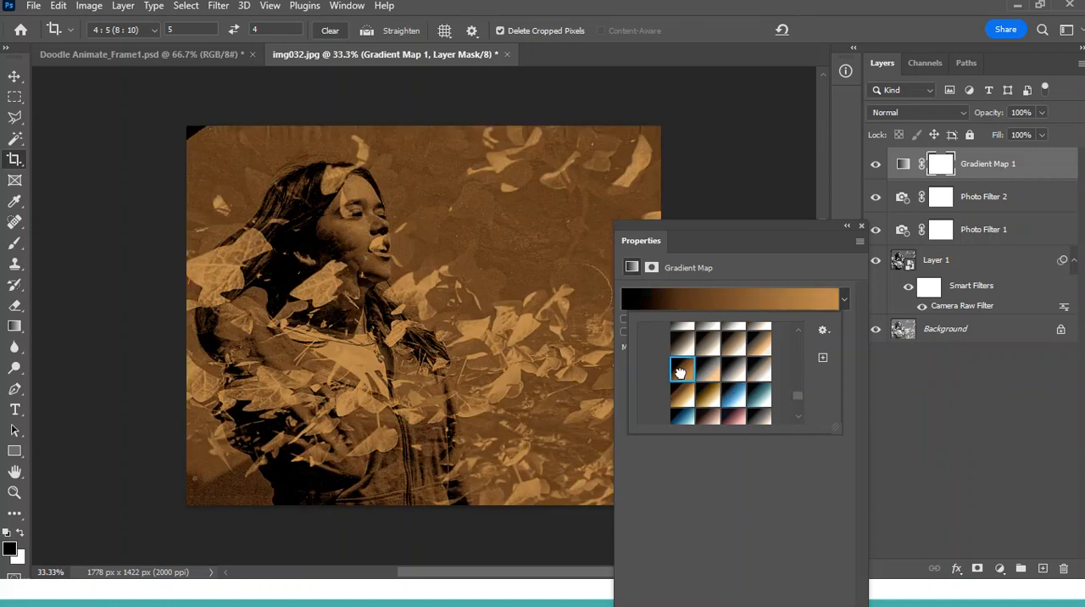
{"action": "left_click", "coordinate": [862, 226]}
{"action": "left_click", "coordinate": [862, 225]}
Reduce the gradient map layer's opacity to 60%.
{"action": "left_click", "coordinate": [1041, 112]}
{"action": "left_click_drag", "start_coordinate": [1046, 130], "coordinate": [1014, 133]}
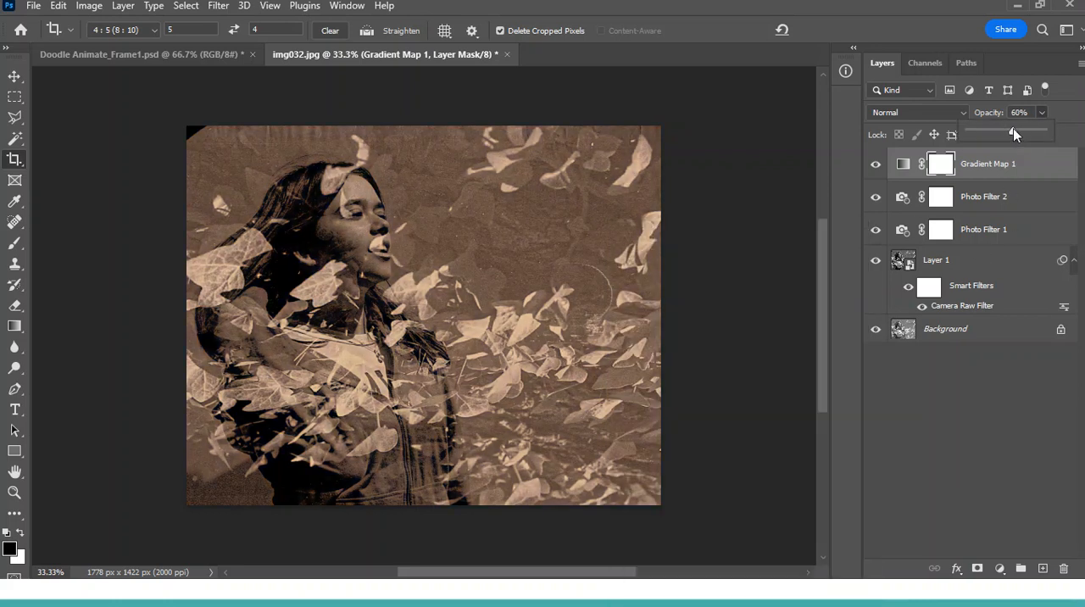